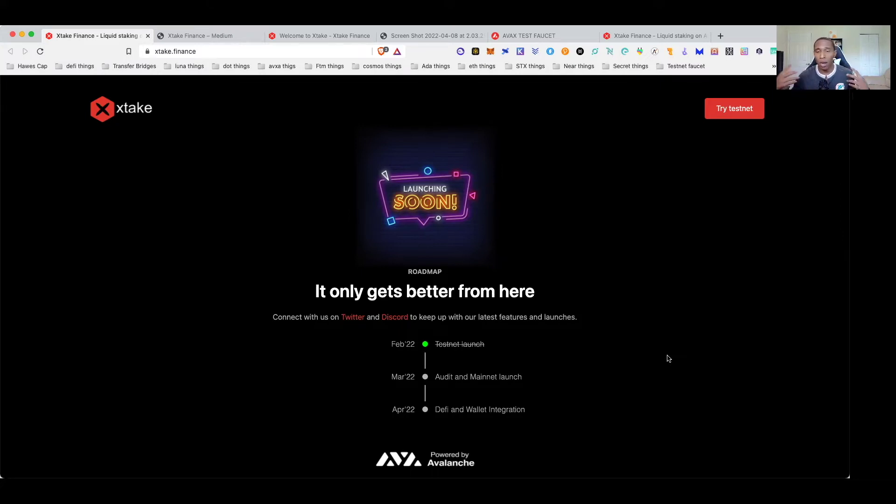
# Switch between the Xtake Finance Medium publication and the xtake.finance landing page, ending on Medium.
pyautogui.click(201, 38)
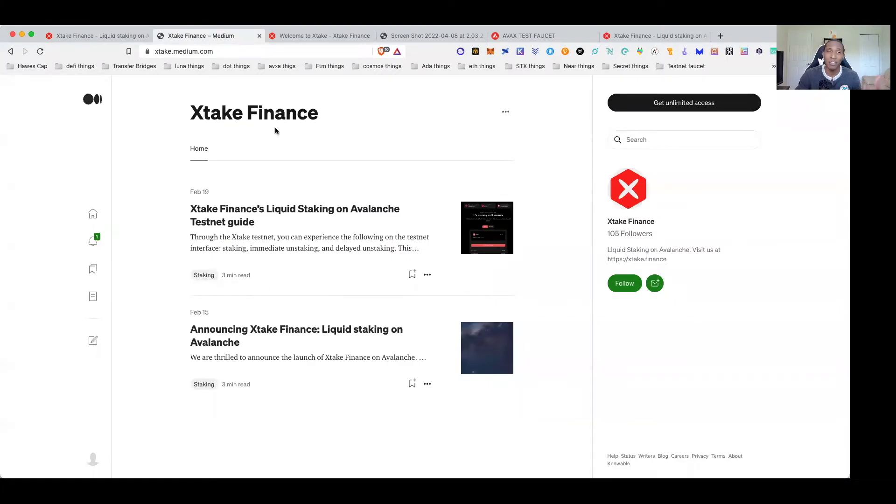
pyautogui.click(119, 36)
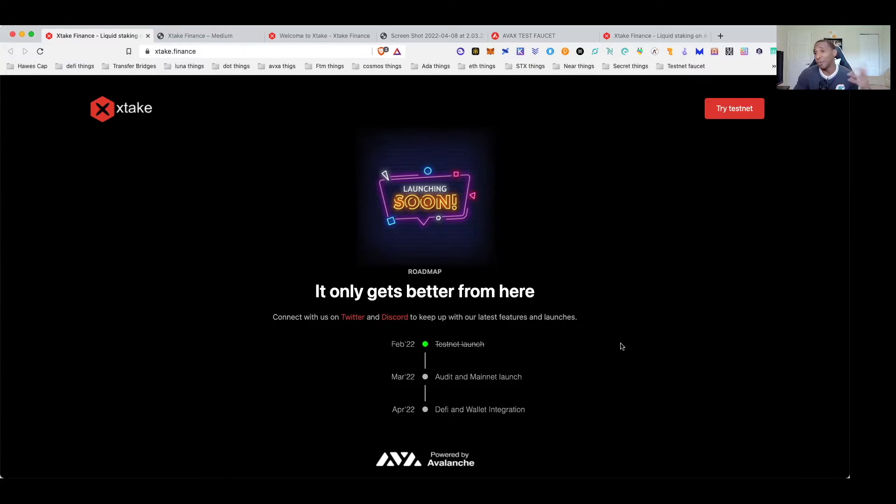
pyautogui.scroll(-1, 236, 163)
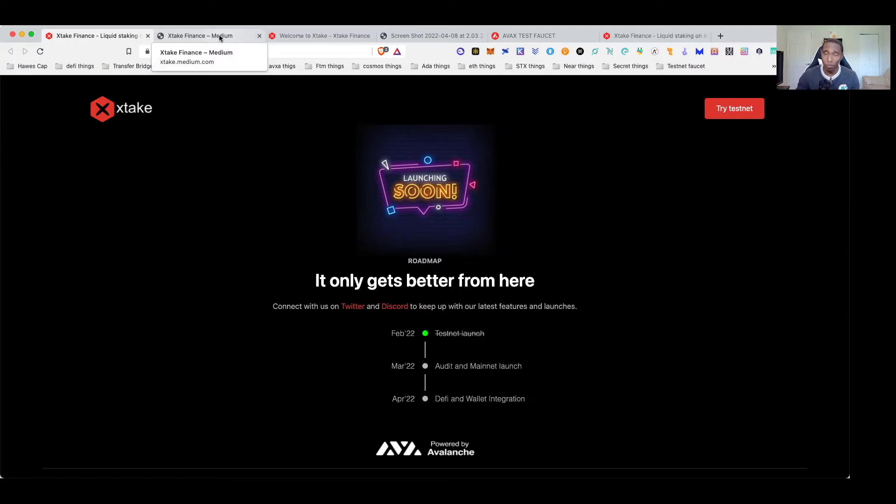
pyautogui.click(219, 35)
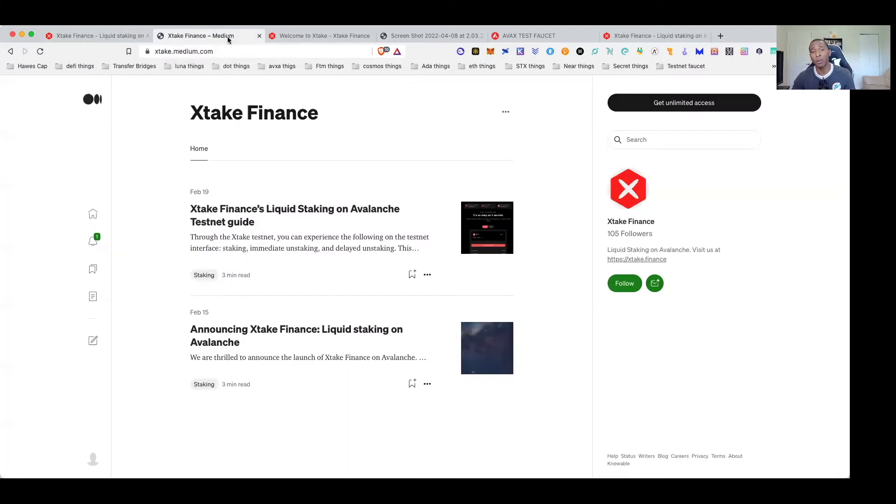
# Bring up the 'Welcome to Xtake' page of the GitBook documentation.
pyautogui.click(319, 37)
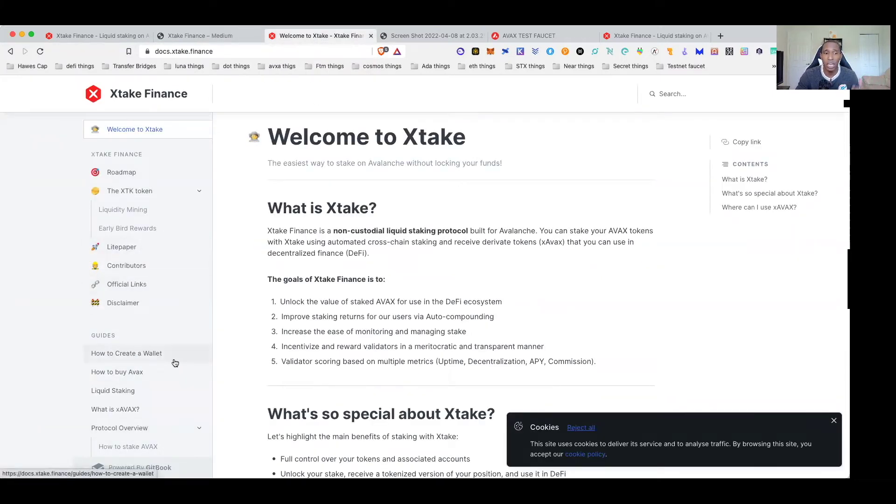
pyautogui.scroll(-2, 176, 363)
pyautogui.scroll(-4, 175, 363)
pyautogui.scroll(6, 175, 363)
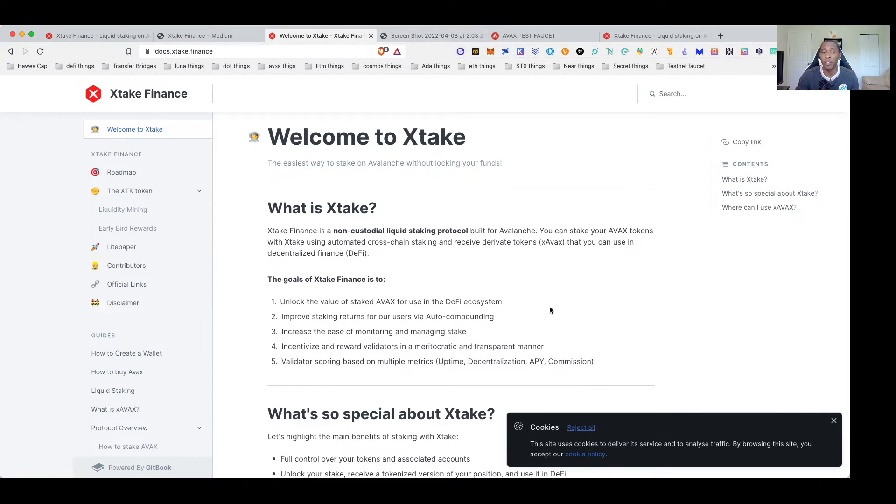
# View the 'Screen Shot 2022-04-08' image summarising Early Bird Rewards, XTK and liquid staking.
pyautogui.click(434, 39)
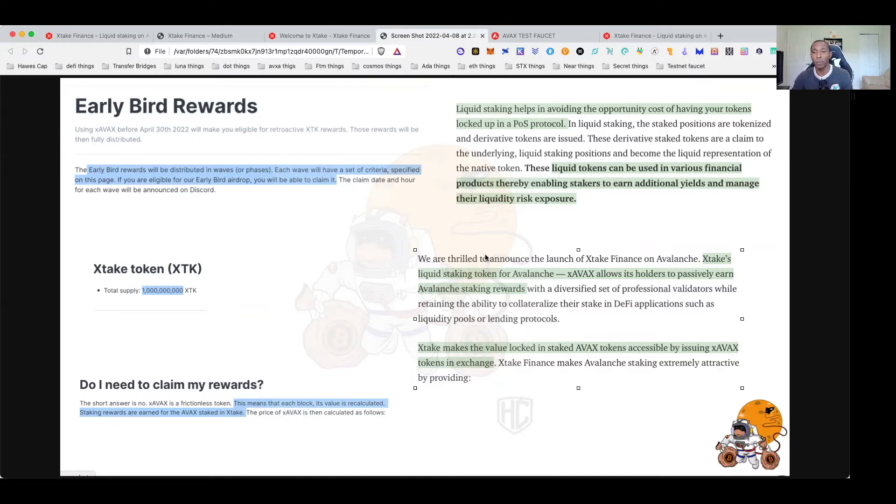
# Look over the AVAX Fuji testnet faucet form, then move to the Xtake testnet staking page.
pyautogui.click(544, 36)
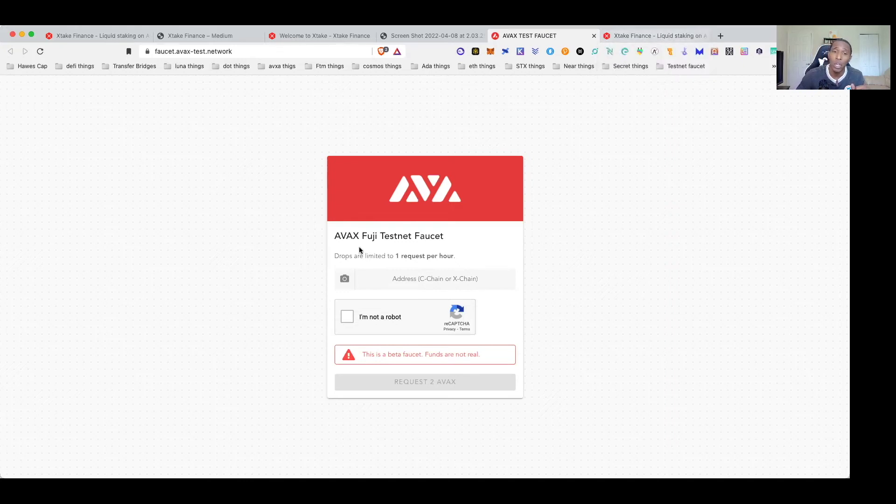
pyautogui.click(646, 36)
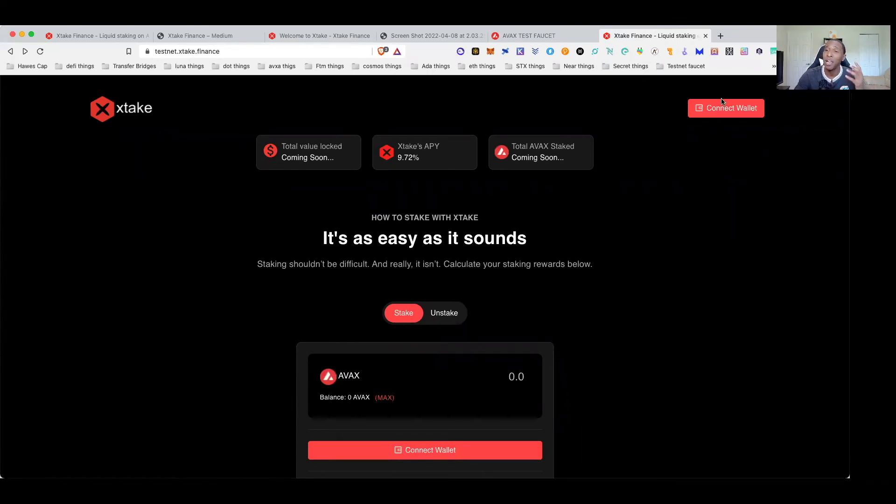
# Connect the wallet showing 3.0 AVAX and paste a stake amount into the AVAX field.
pyautogui.click(728, 108)
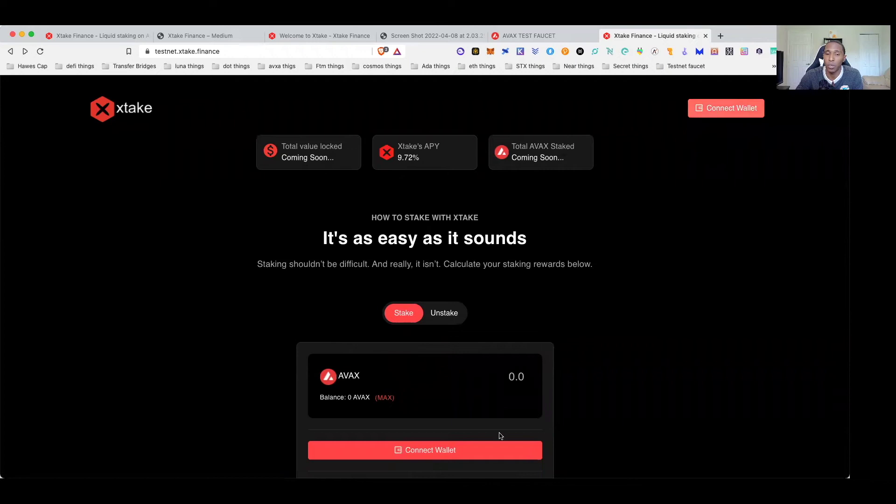
pyautogui.click(484, 448)
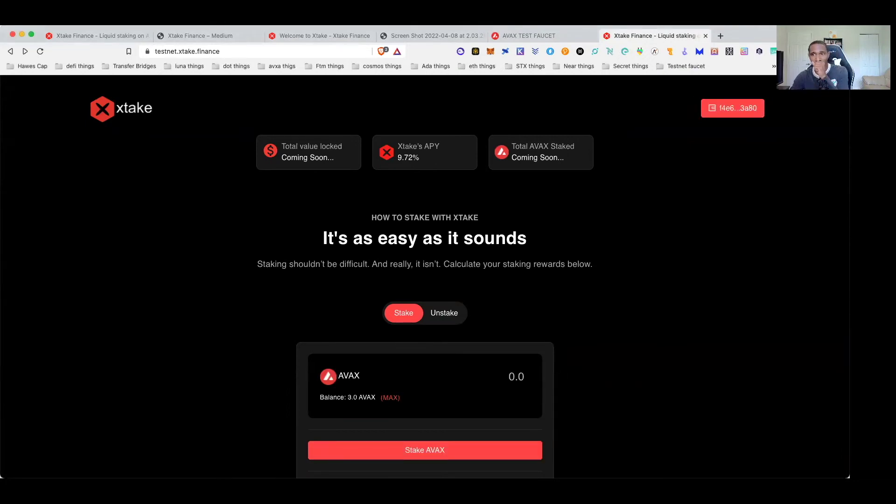
pyautogui.scroll(-3, 679, 213)
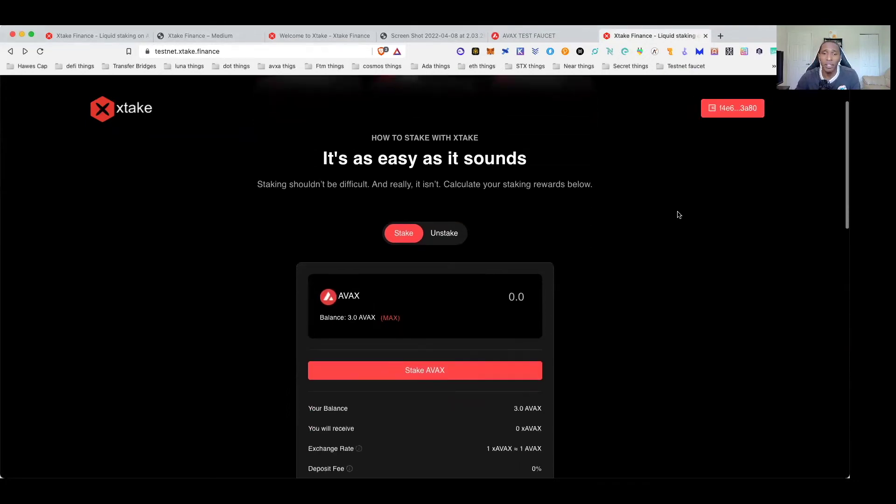
pyautogui.scroll(-1, 504, 277)
pyautogui.click(494, 254)
pyautogui.write('2.9943330975')
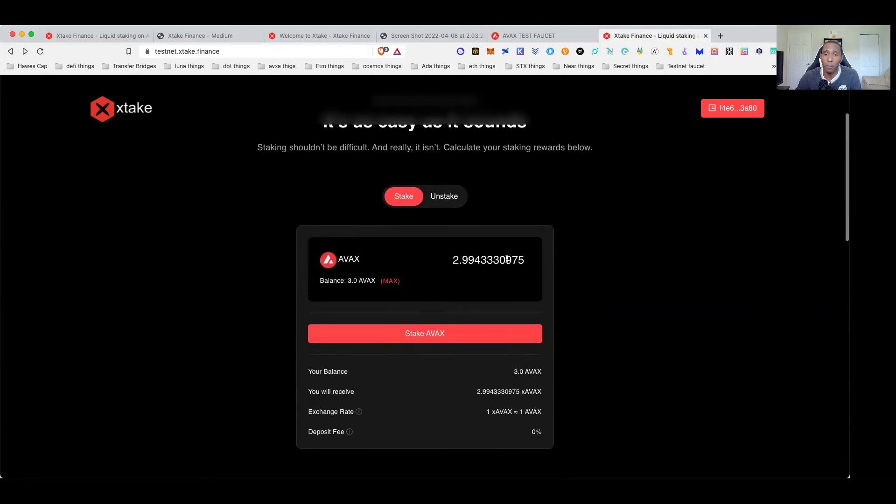
# Replace the amount with 1.5 and submit the Stake AVAX transaction.
pyautogui.press('super+a')
pyautogui.write('1')
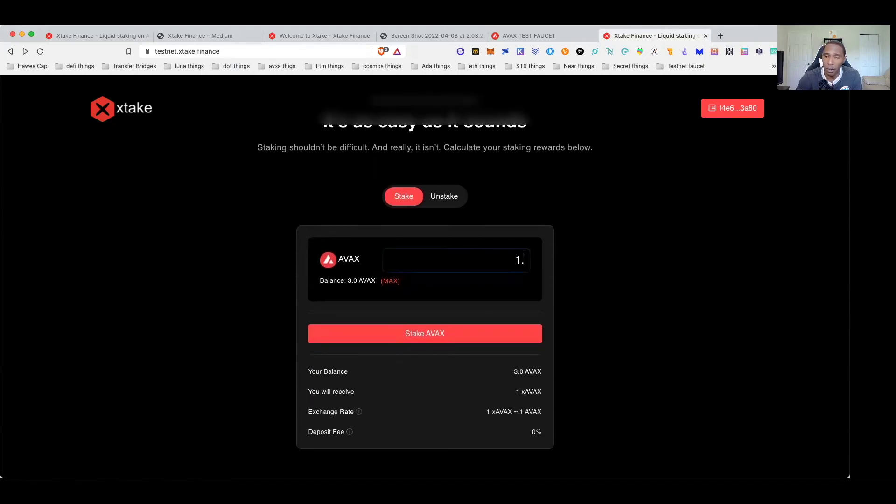
pyautogui.write('.5')
pyautogui.click(467, 339)
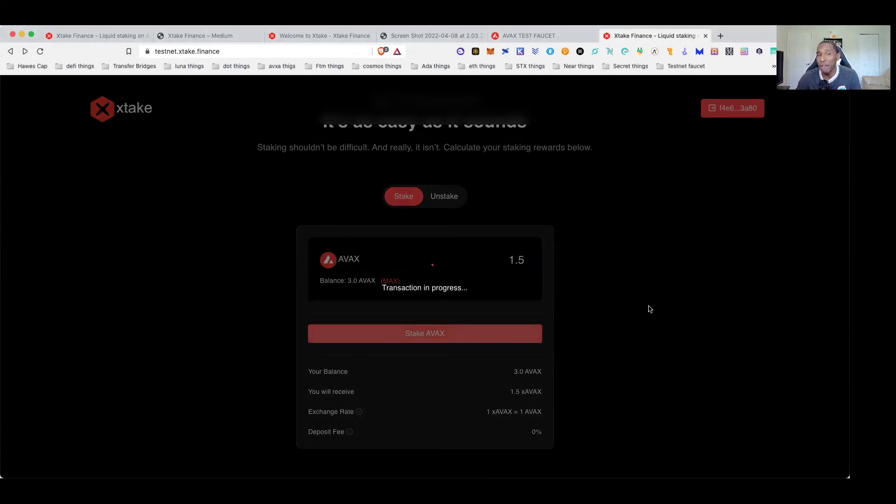
pyautogui.scroll(-2, 649, 308)
pyautogui.scroll(-1, 649, 309)
pyautogui.scroll(-2, 650, 309)
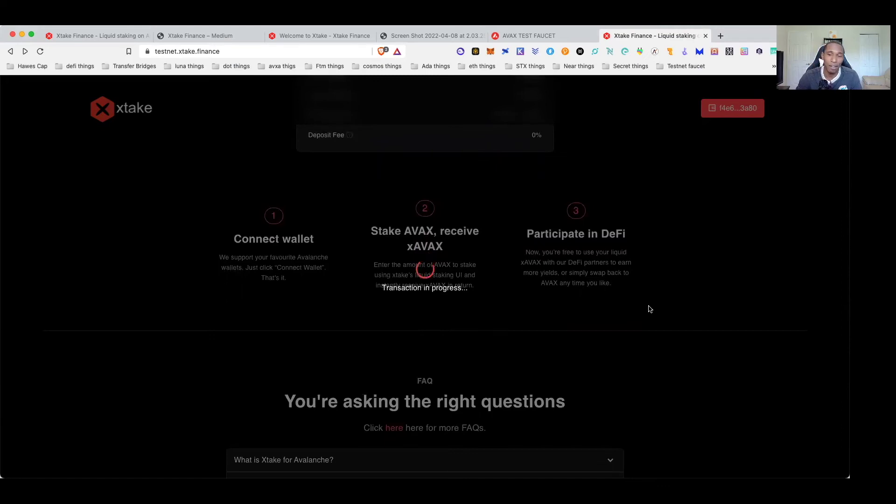
pyautogui.scroll(-2, 649, 309)
pyautogui.scroll(3, 649, 309)
pyautogui.scroll(5, 649, 309)
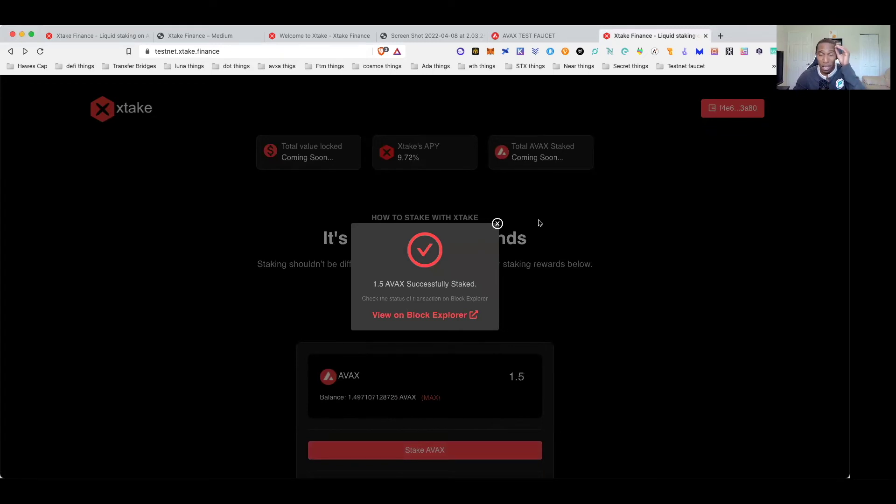
# Dismiss the staking success message, leaving the 1.497107128725 AVAX balance visible.
pyautogui.click(497, 225)
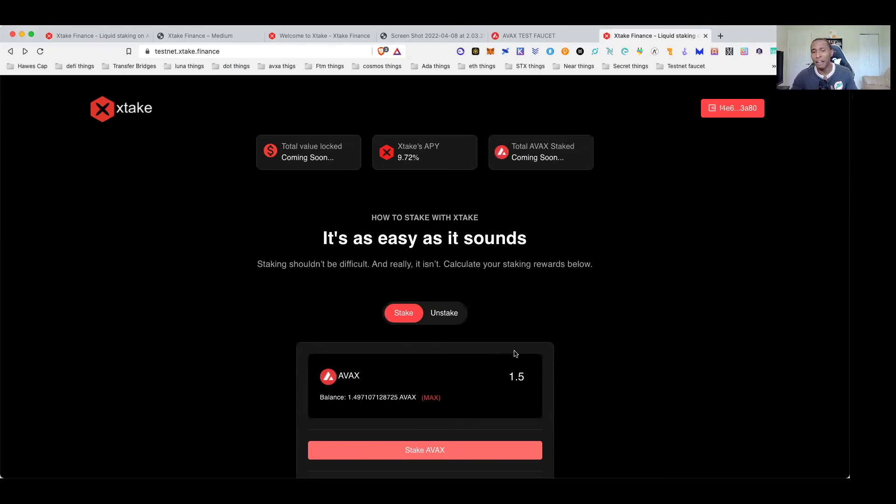
pyautogui.scroll(-5, 514, 354)
pyautogui.scroll(5, 588, 258)
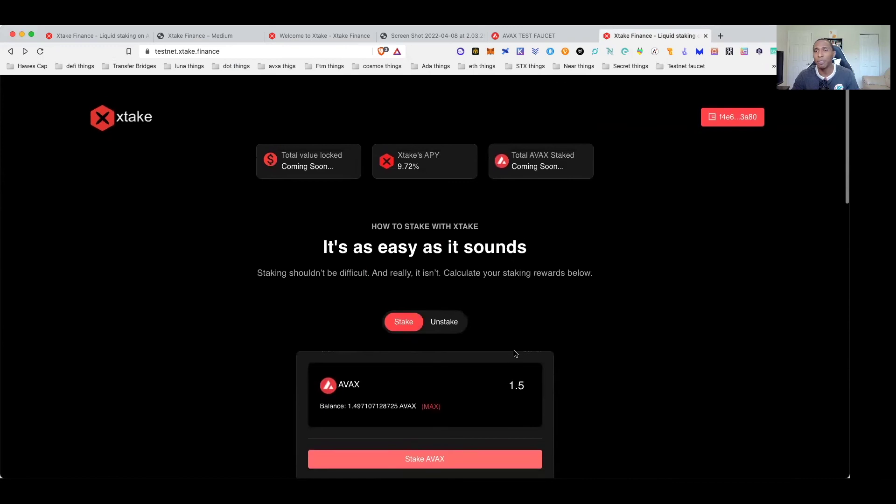
pyautogui.scroll(-1, 587, 258)
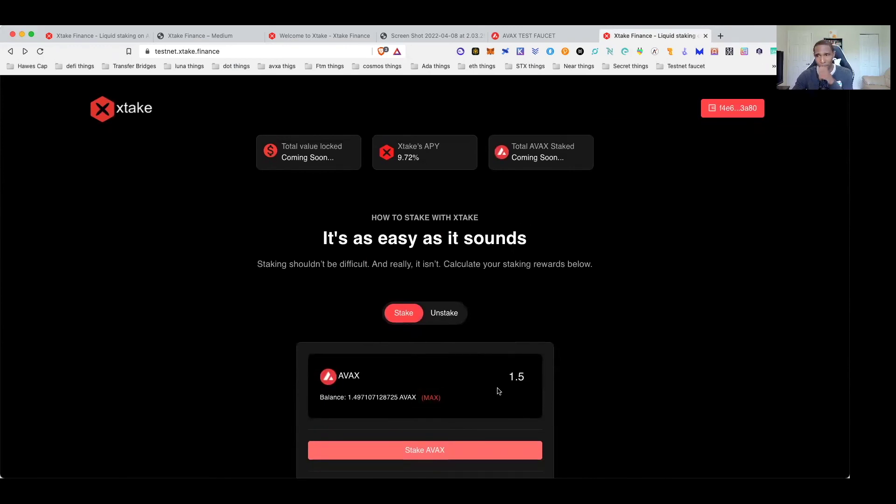
pyautogui.scroll(-2, 599, 222)
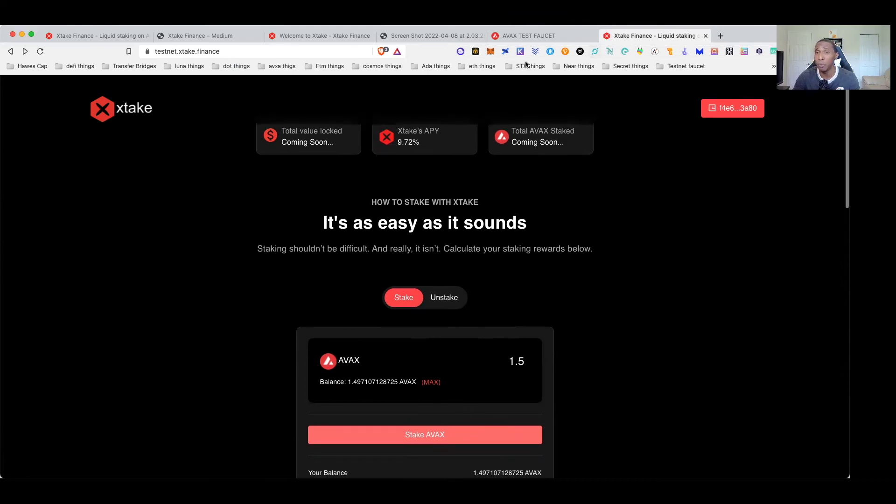
# Browse the docs pages What is xAVAX?, The XTK token, Liquidity Mining and Early Bird Rewards.
pyautogui.click(335, 35)
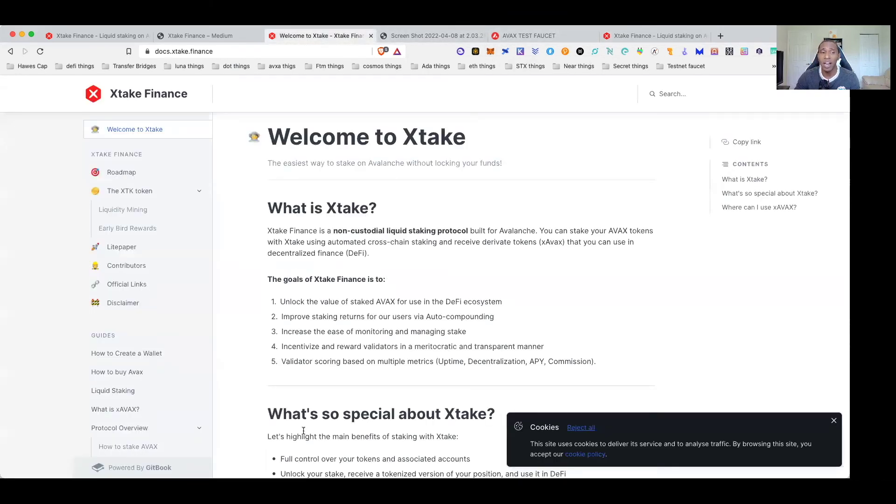
pyautogui.click(115, 409)
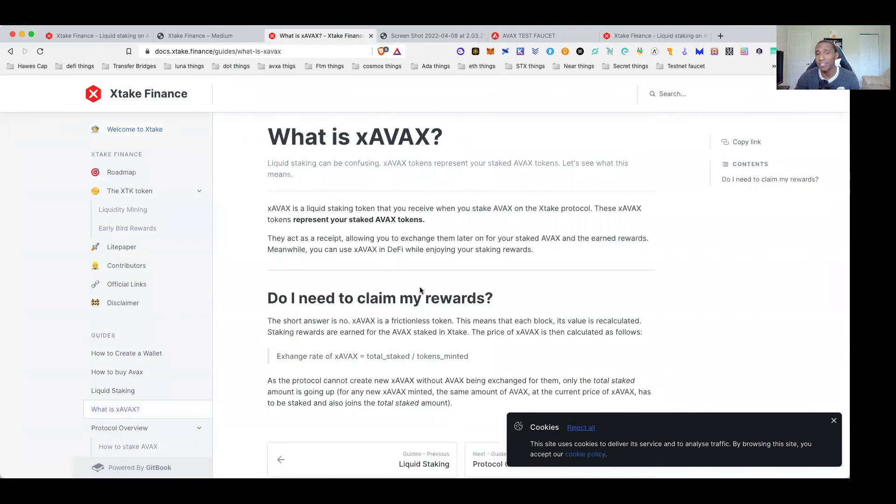
pyautogui.click(129, 192)
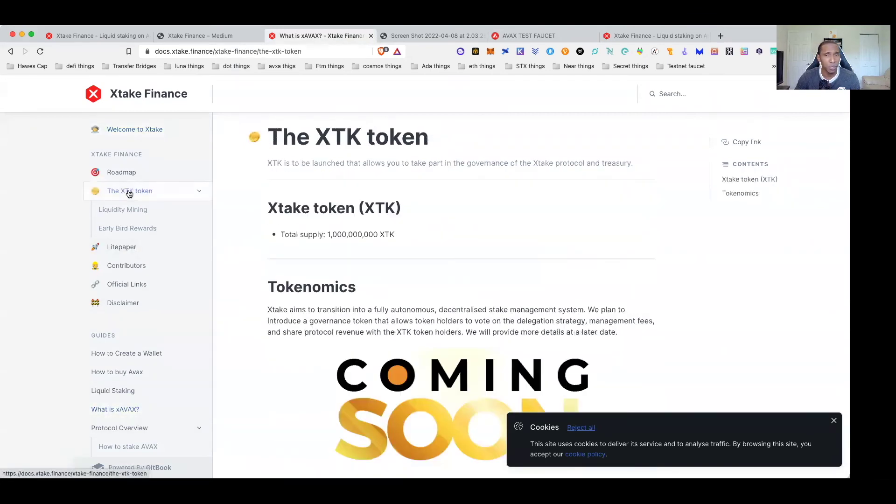
pyautogui.click(124, 210)
pyautogui.click(128, 229)
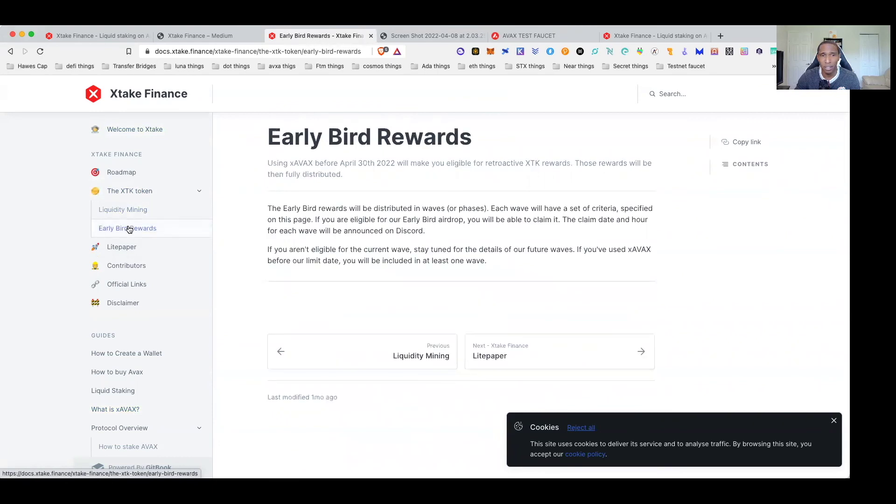
# Return through The XTK token and Welcome to Xtake pages to end on the FAQ page.
pyautogui.click(119, 190)
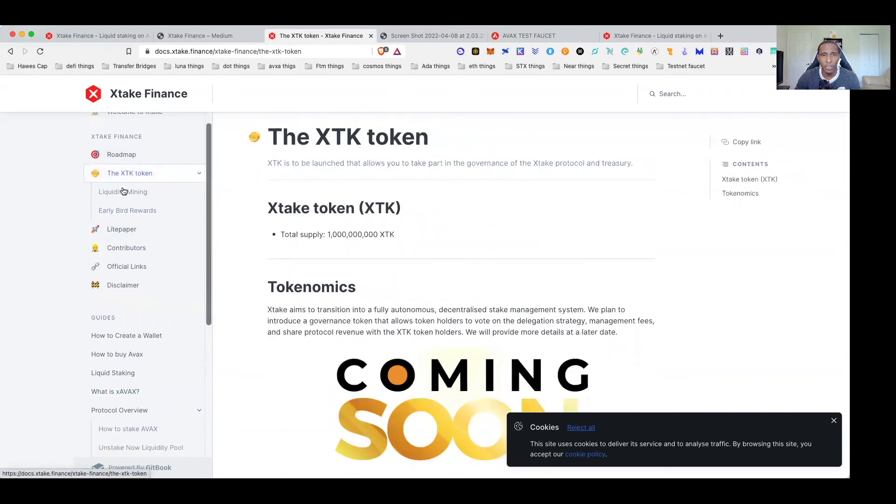
pyautogui.scroll(1, 123, 192)
pyautogui.click(120, 128)
pyautogui.scroll(-2, 123, 200)
pyautogui.scroll(-3, 390, 327)
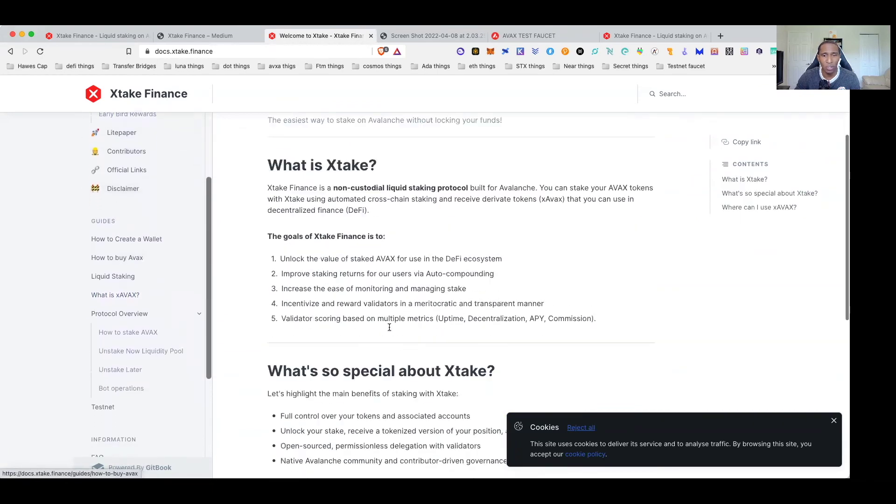
pyautogui.scroll(-4, 389, 326)
pyautogui.scroll(8, 376, 319)
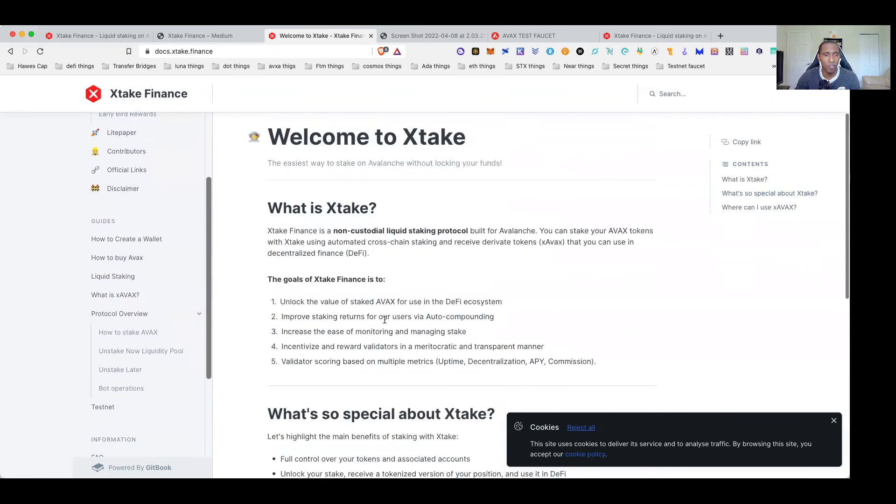
pyautogui.scroll(-3, 141, 280)
pyautogui.click(97, 282)
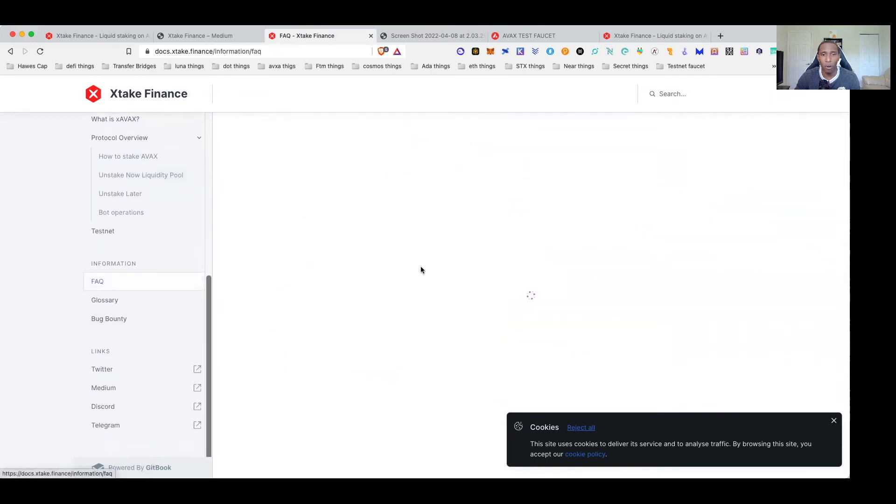
pyautogui.scroll(-8, 420, 269)
pyautogui.scroll(8, 420, 269)
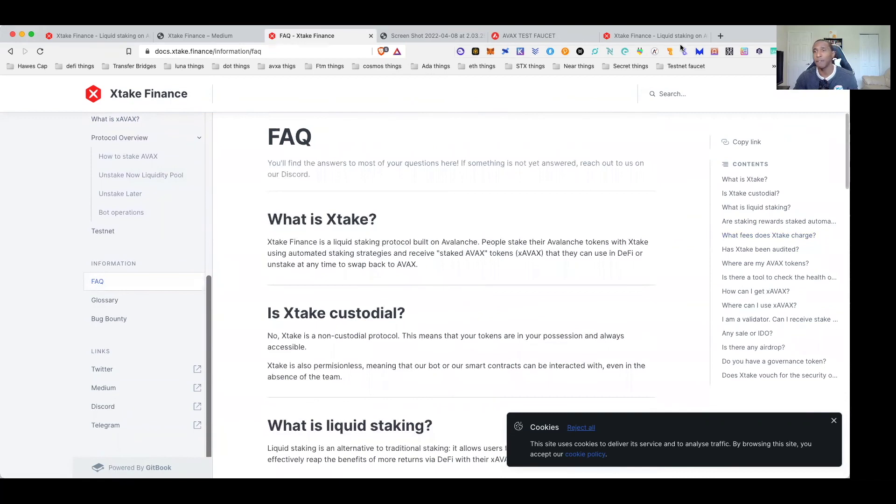